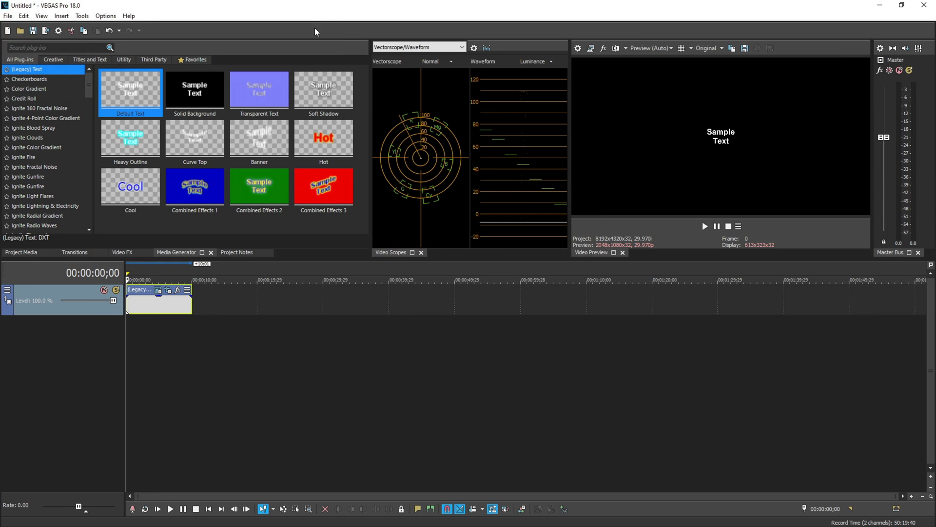
# Open Render As from the File menu and choose MAGIX HEVC/AAC MP4 as the format
pyautogui.click(8, 16)
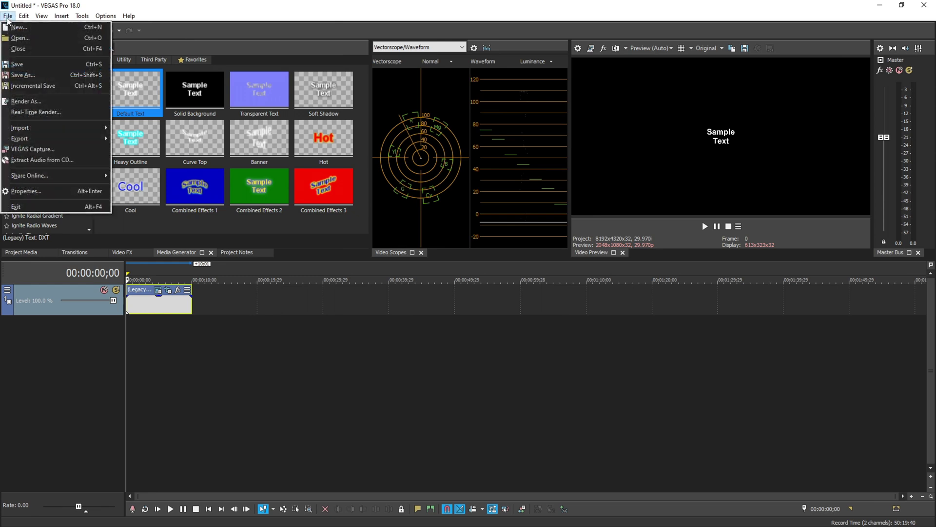
pyautogui.click(30, 104)
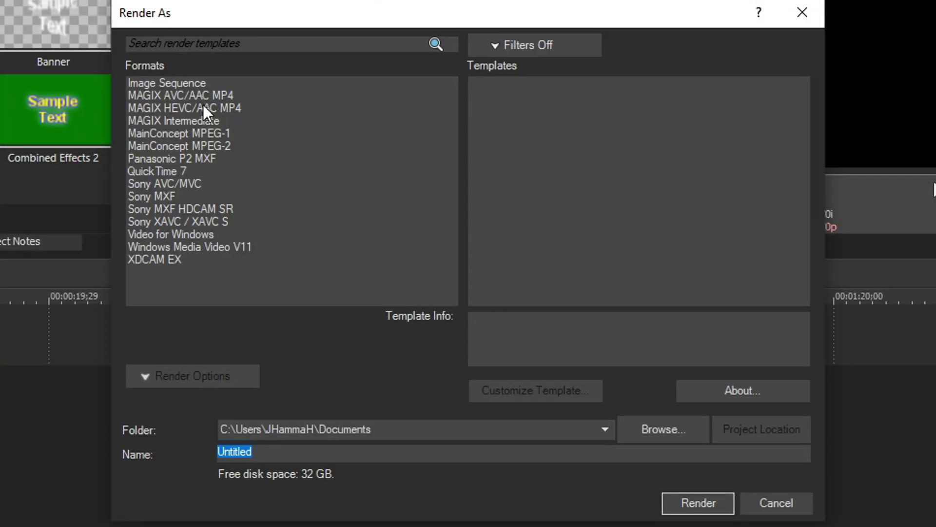
pyautogui.click(169, 110)
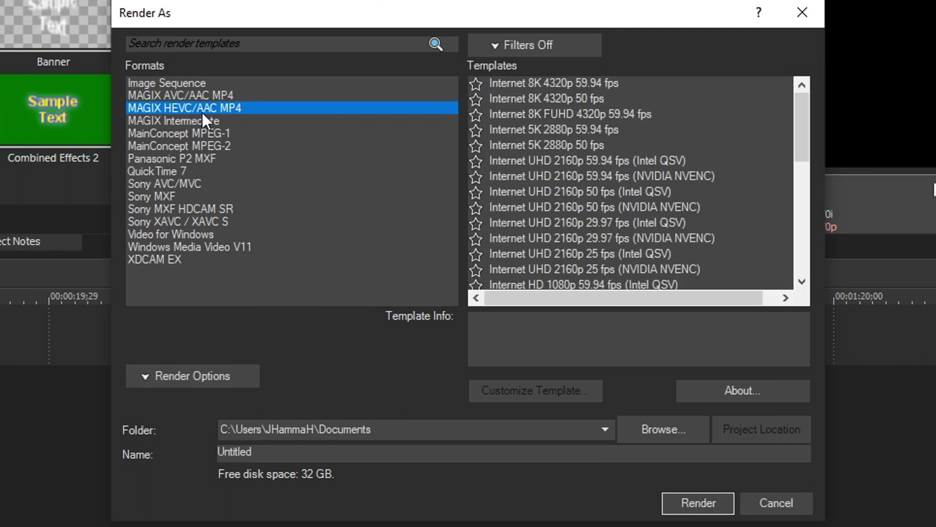
pyautogui.click(209, 97)
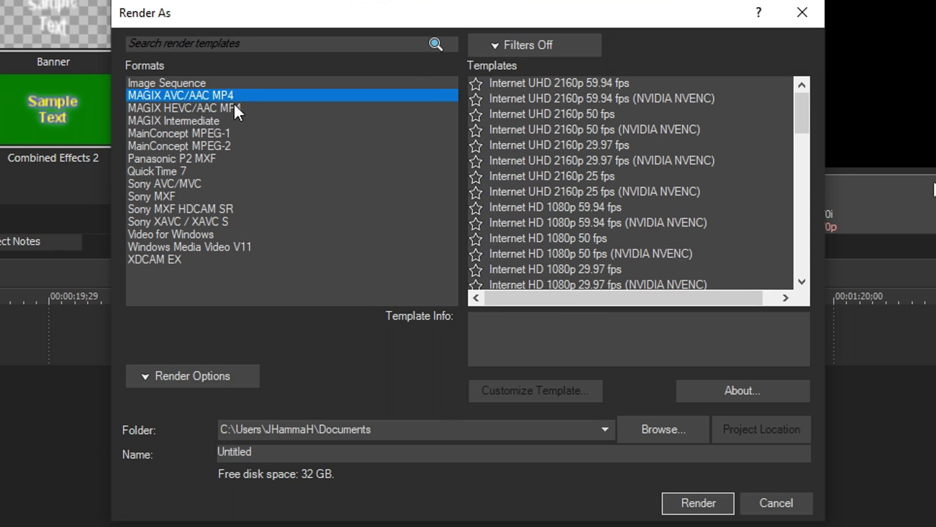
pyautogui.click(187, 108)
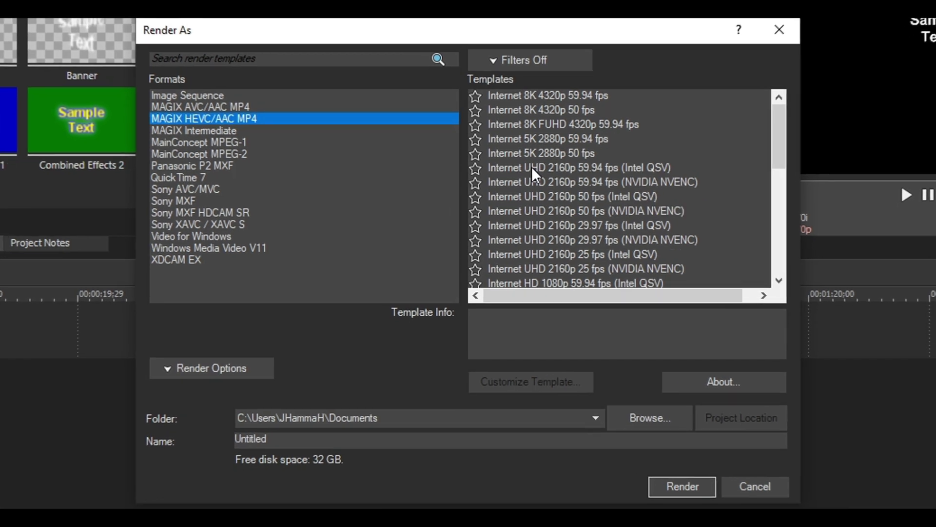
# Select the Internet 8K FUHD 4320p 59.94 fps template and customize it
pyautogui.click(556, 88)
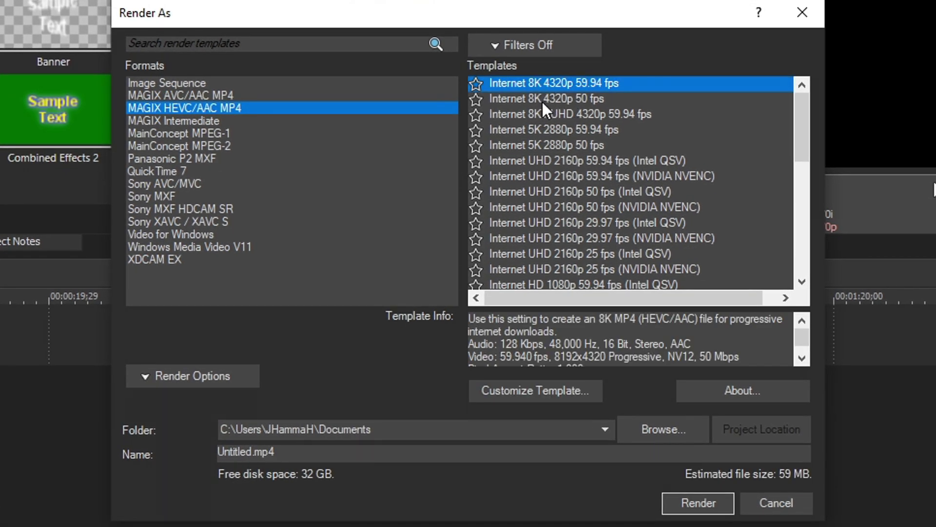
pyautogui.click(545, 100)
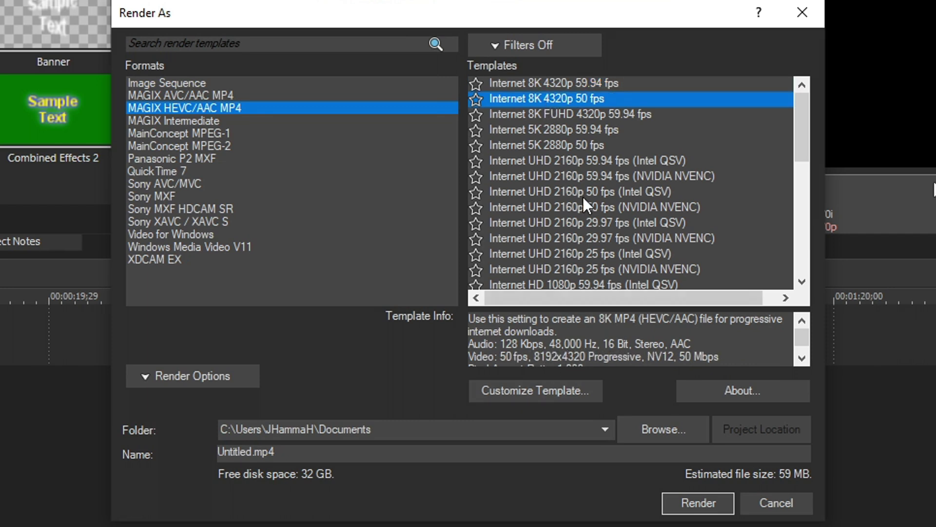
pyautogui.click(528, 114)
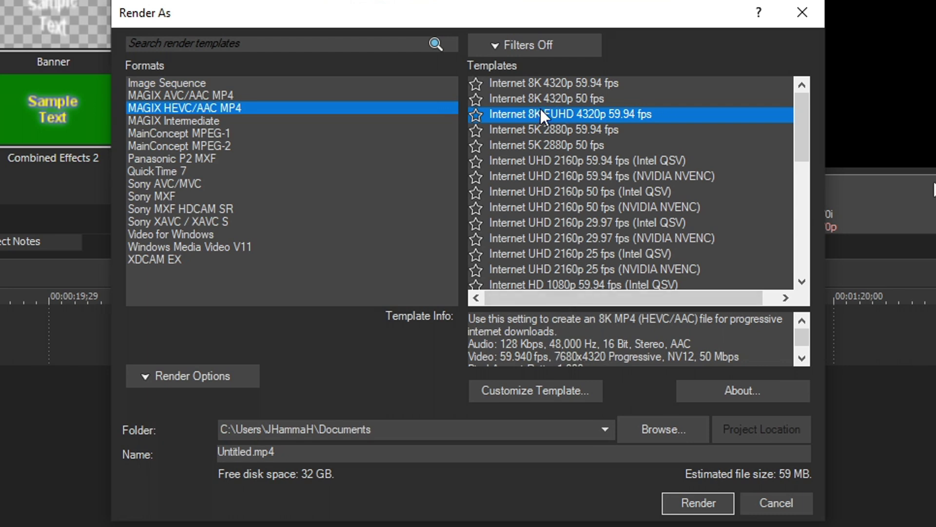
pyautogui.click(553, 388)
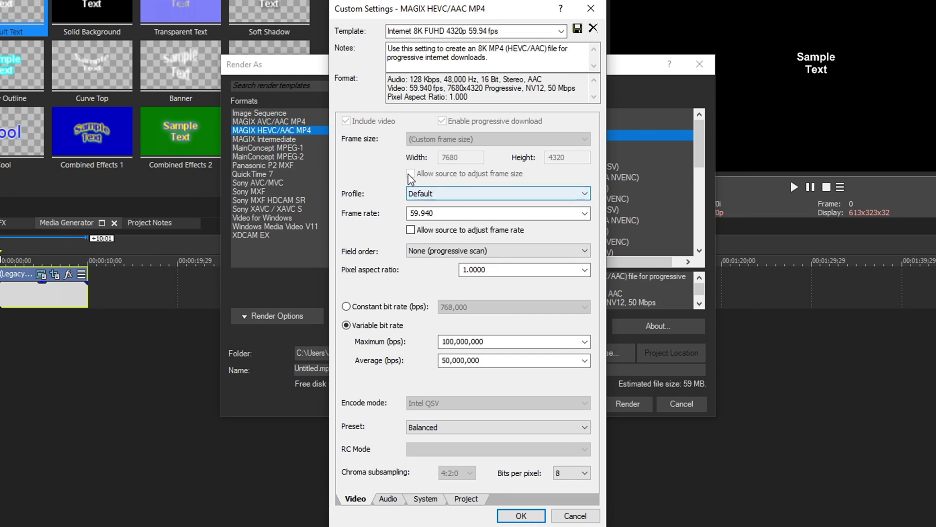
# Set frame rate to 23.976 (IVTC Film), keeping Default profile, progressive scan and 1.0000 pixel aspect
pyautogui.click(454, 192)
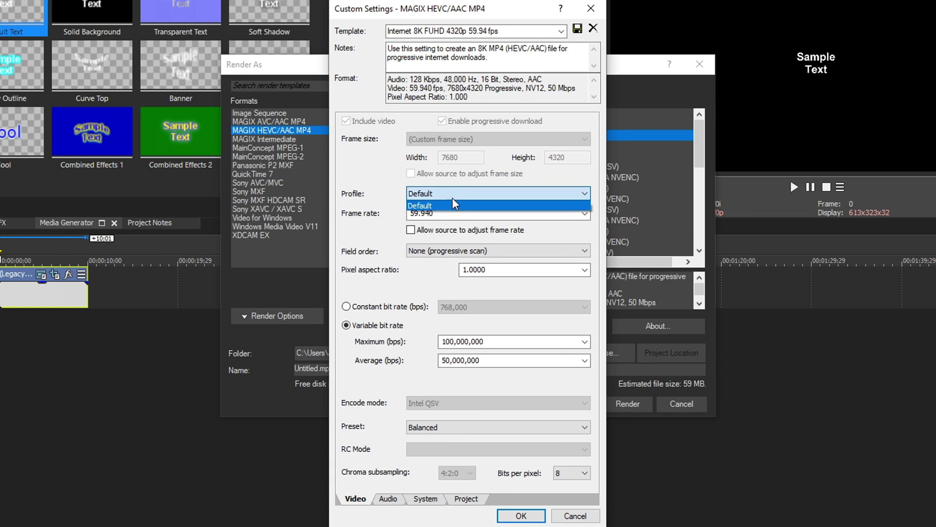
pyautogui.click(436, 204)
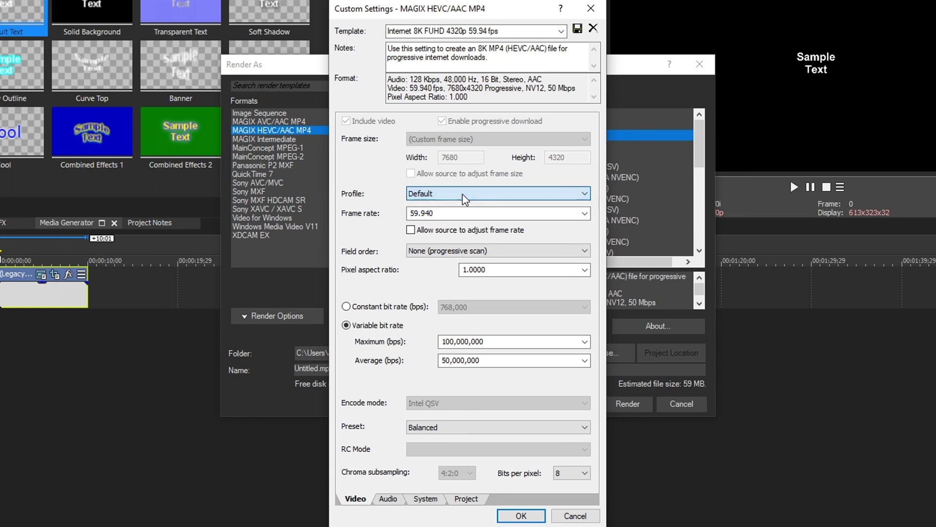
pyautogui.click(584, 213)
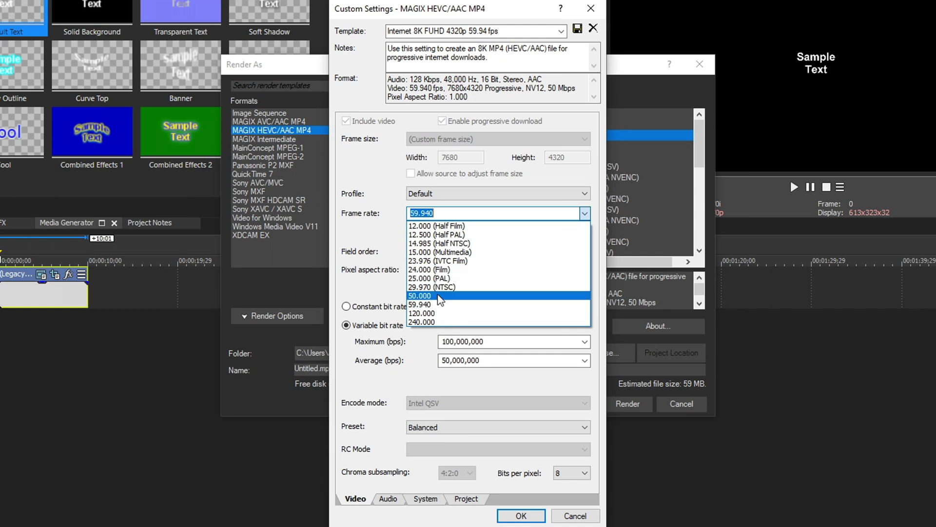
pyautogui.click(448, 261)
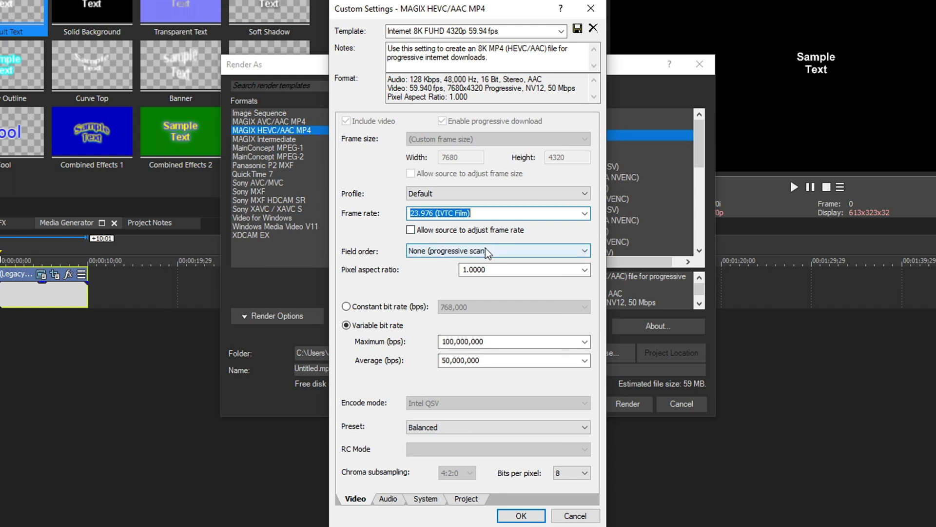
pyautogui.click(500, 252)
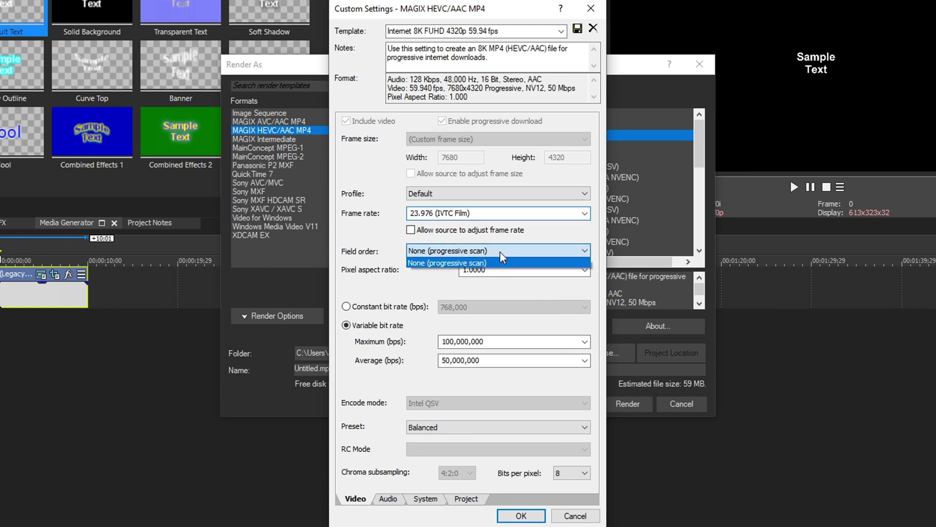
pyautogui.click(440, 264)
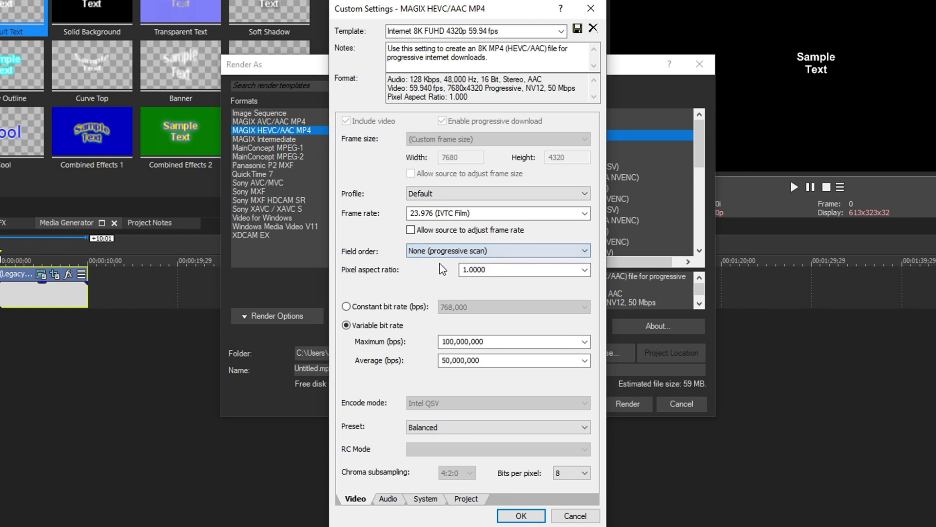
pyautogui.click(585, 270)
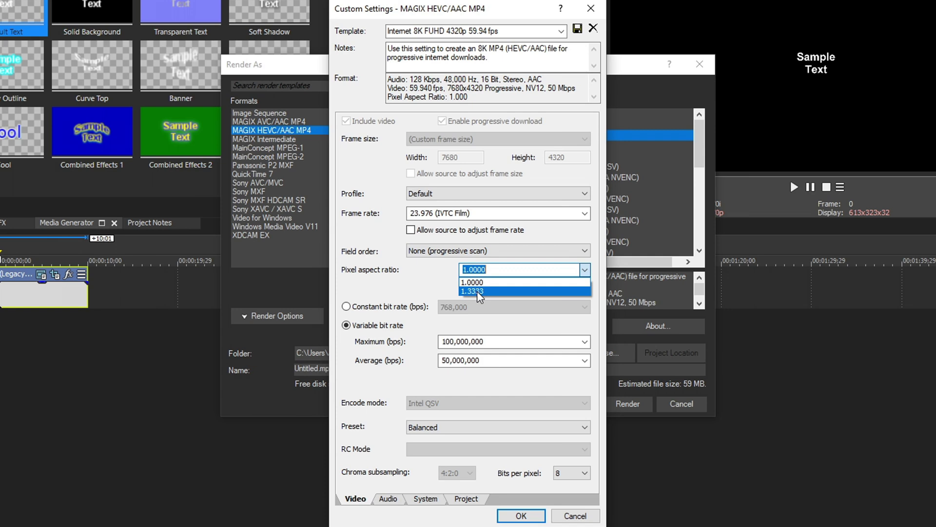
pyautogui.click(446, 277)
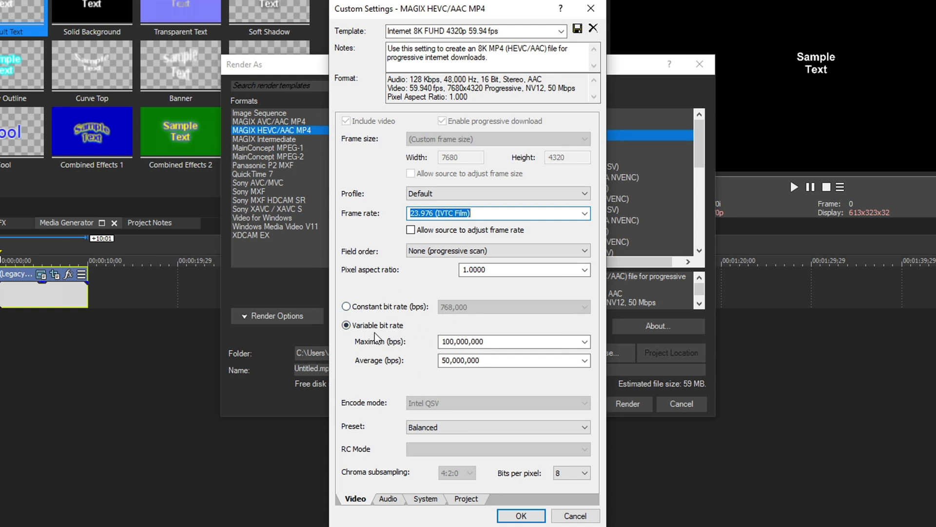
# Replace the Maximum (bps) bit rate with 60,000,000
pyautogui.click(448, 342)
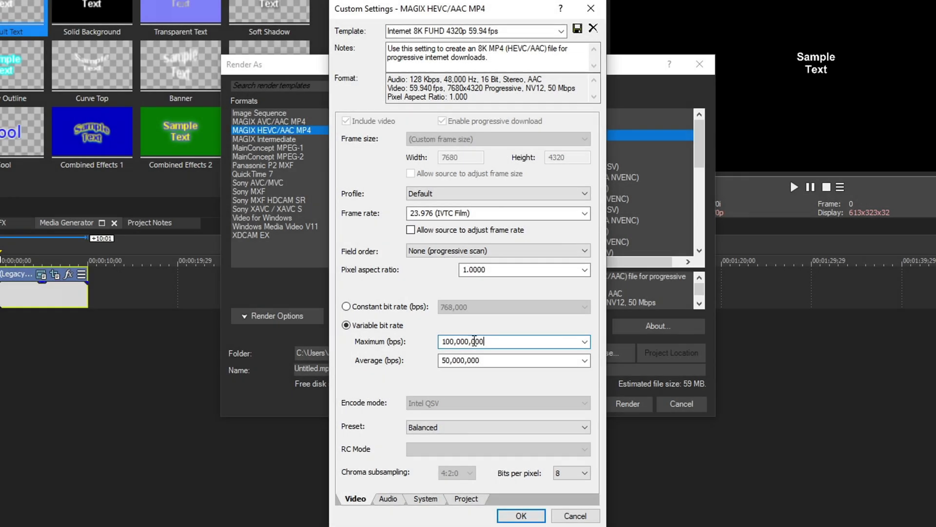
pyautogui.press('Left')
pyautogui.press('Left')
pyautogui.press('Left')
pyautogui.moveTo(517, 339); pyautogui.dragTo(311, 329)
pyautogui.write('60,000,000')
# Set the maximum variable bit rate to 240,000,000 bps from the preset list
pyautogui.click(585, 341)
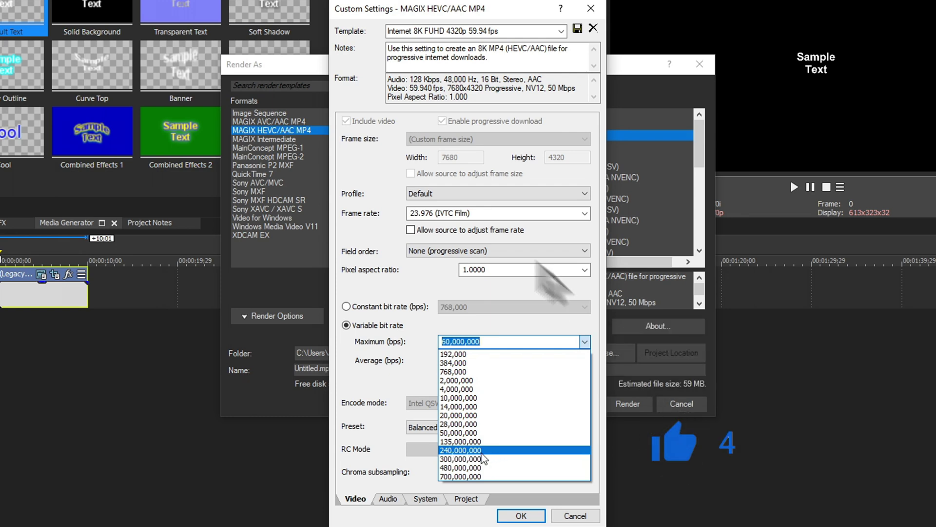
pyautogui.click(484, 476)
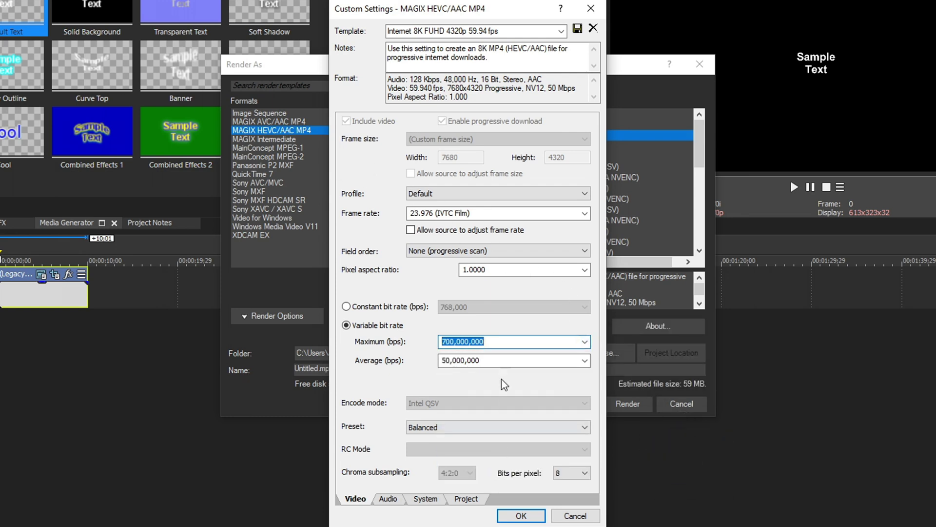
pyautogui.click(464, 360)
pyautogui.click(452, 337)
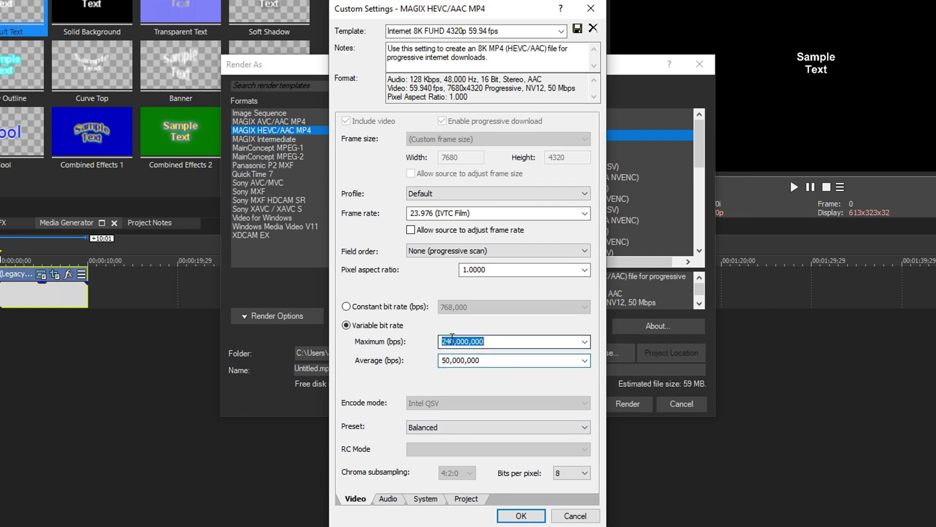
pyautogui.click(483, 341)
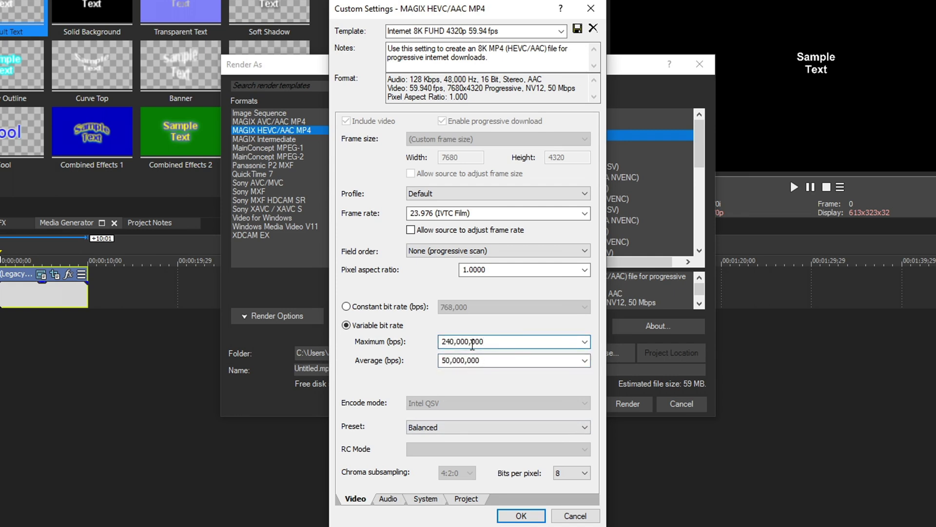
pyautogui.moveTo(443, 342); pyautogui.dragTo(500, 344)
pyautogui.press('Tab')
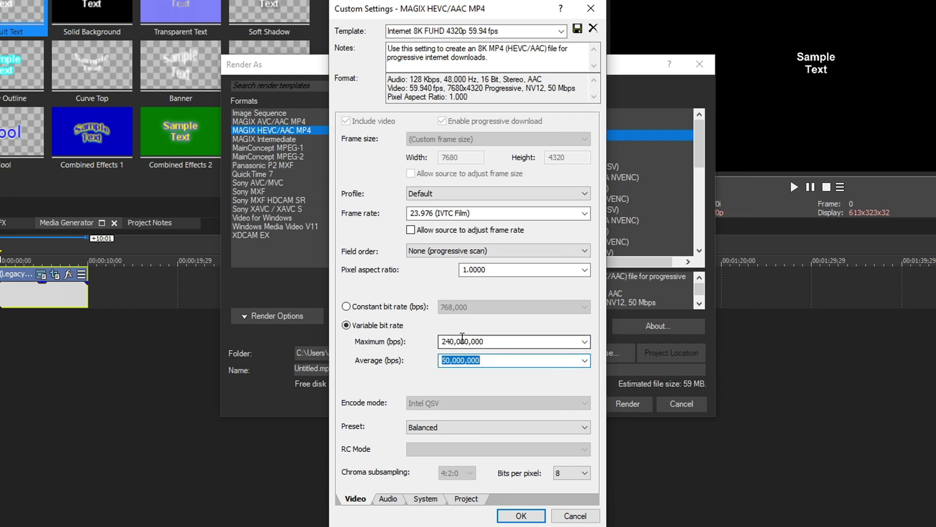
pyautogui.click(485, 341)
pyautogui.click(485, 341)
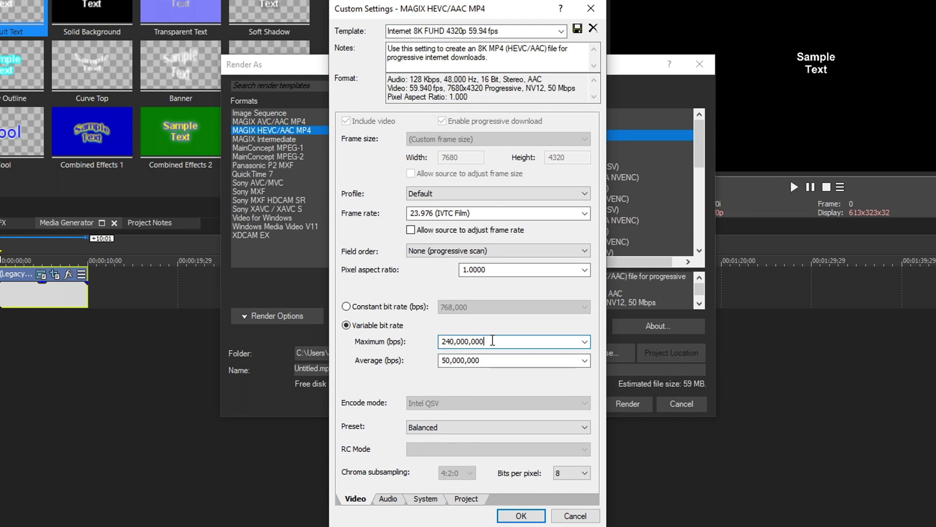
# Choose 135,000,000 bps as the average bit rate
pyautogui.click(585, 360)
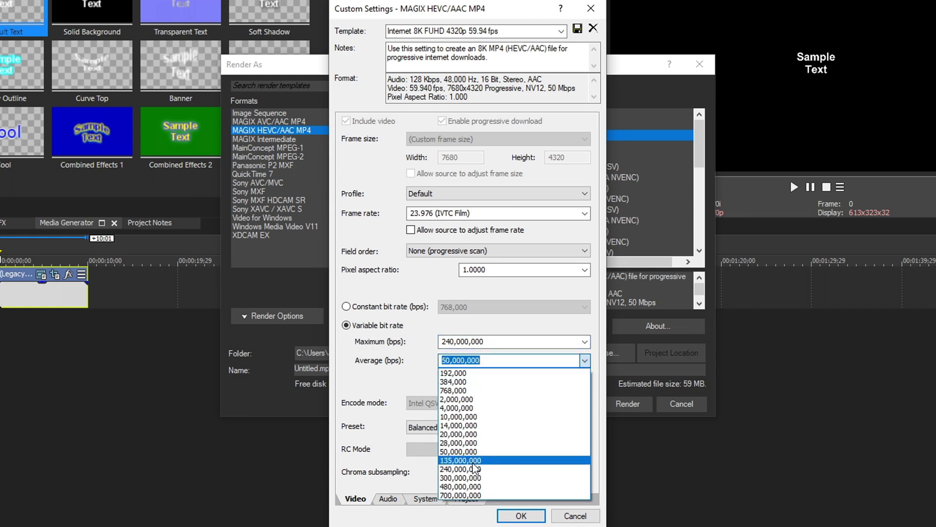
pyautogui.click(470, 461)
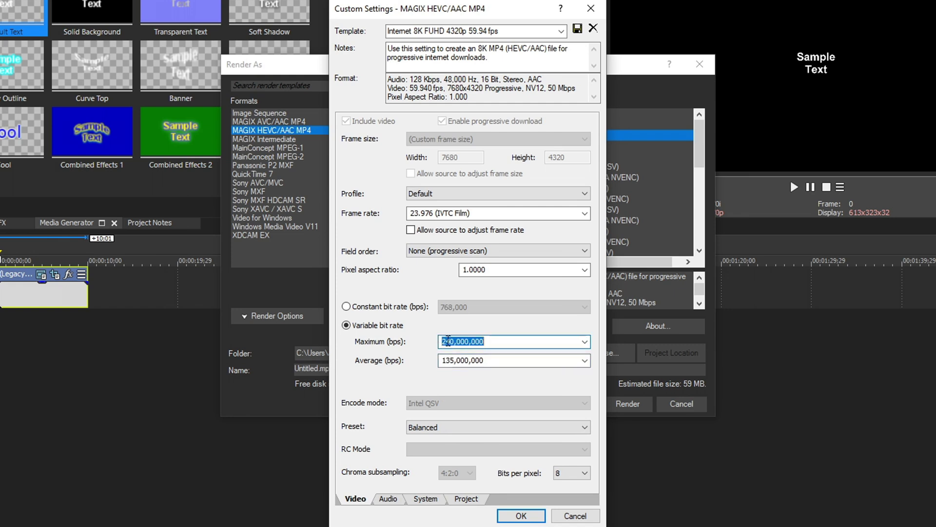
pyautogui.doubleClick(454, 363)
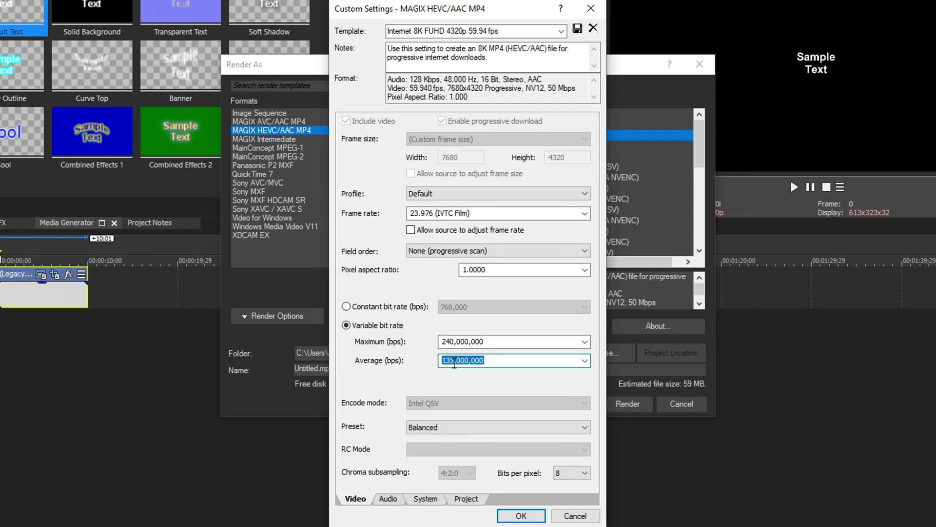
pyautogui.click(459, 362)
pyautogui.doubleClick(459, 342)
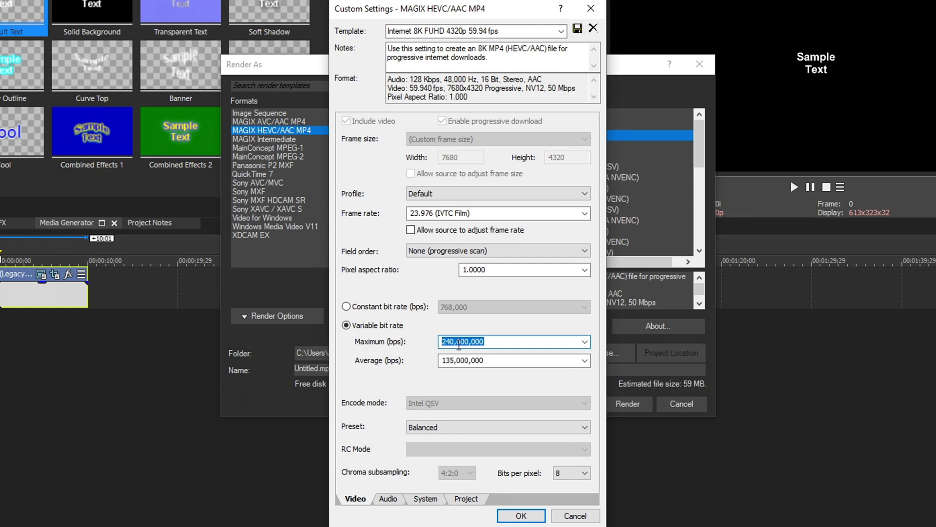
pyautogui.click(458, 343)
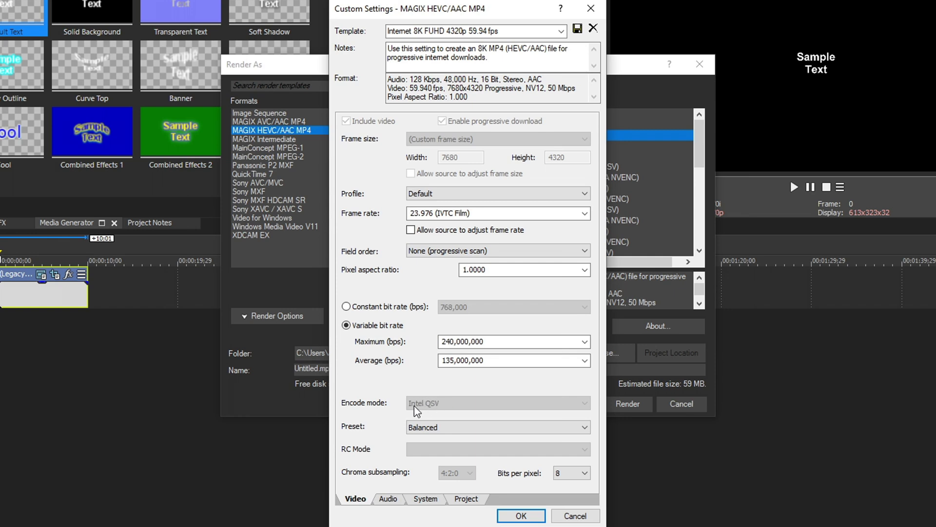
# Set the encoder preset to Best quality and confirm 8 bits per pixel
pyautogui.click(495, 429)
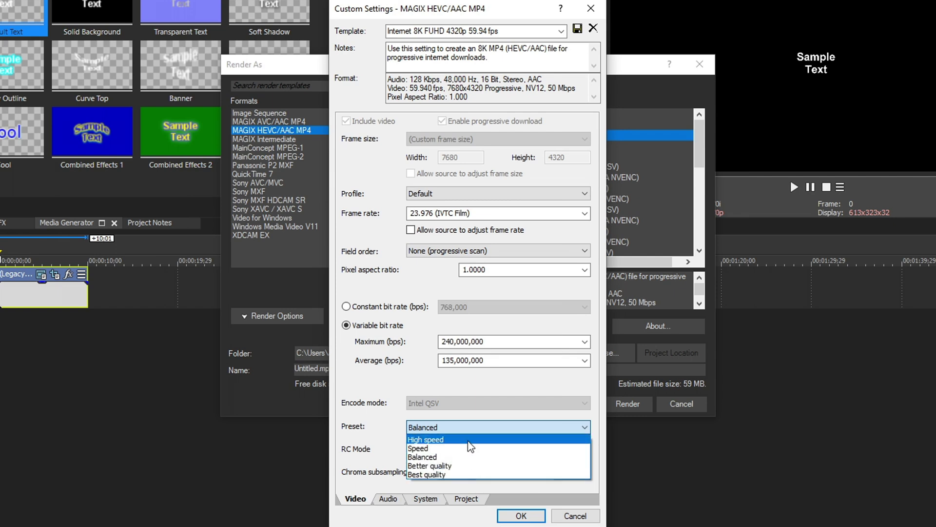
pyautogui.click(458, 476)
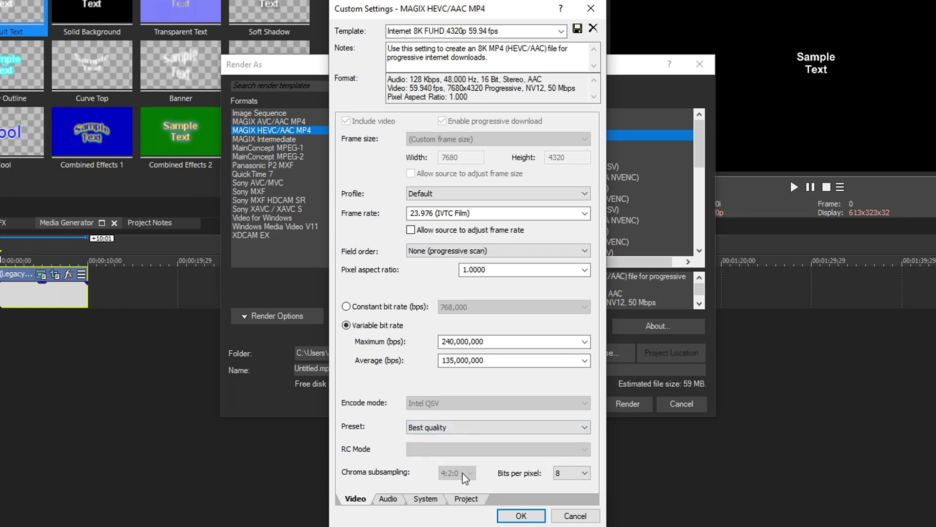
pyautogui.click(572, 473)
# On the Audio tab, keep the 48,000 Hz sample rate and set bit rate to 320,000 bps
pyautogui.click(389, 499)
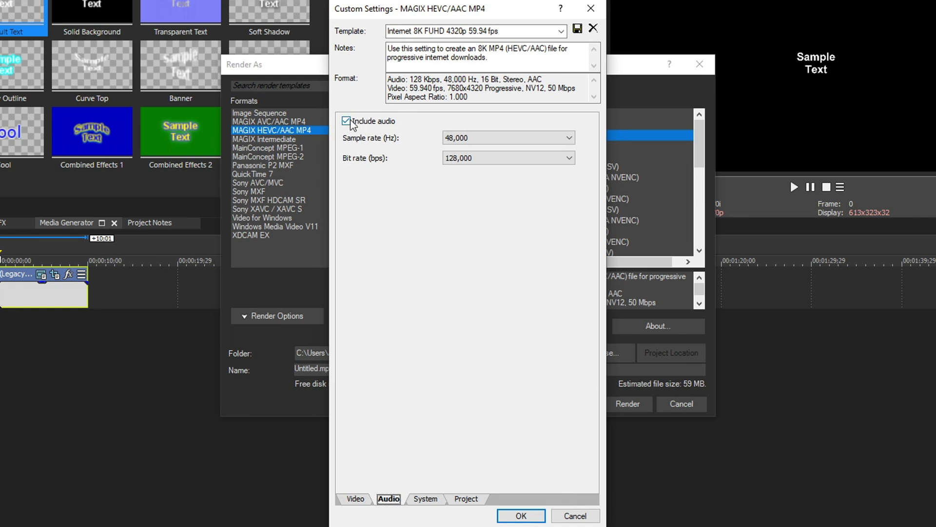
pyautogui.click(518, 139)
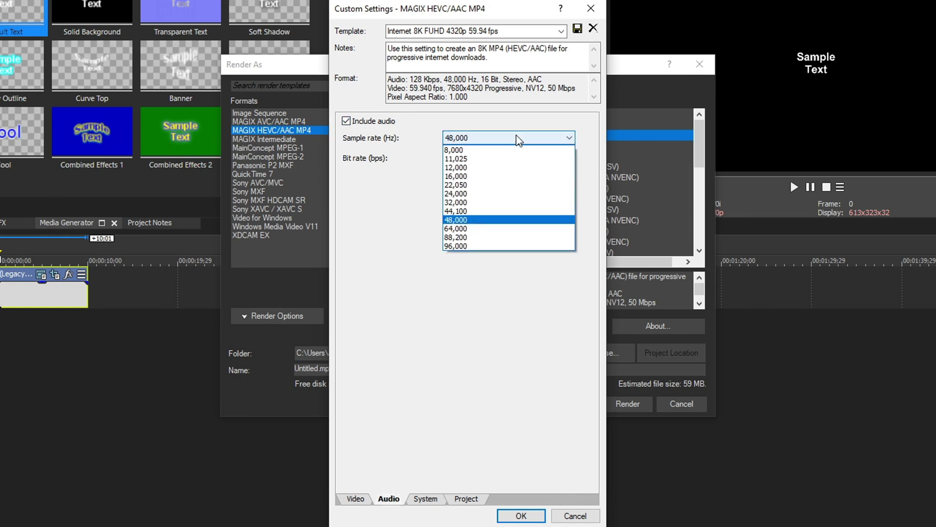
pyautogui.click(482, 220)
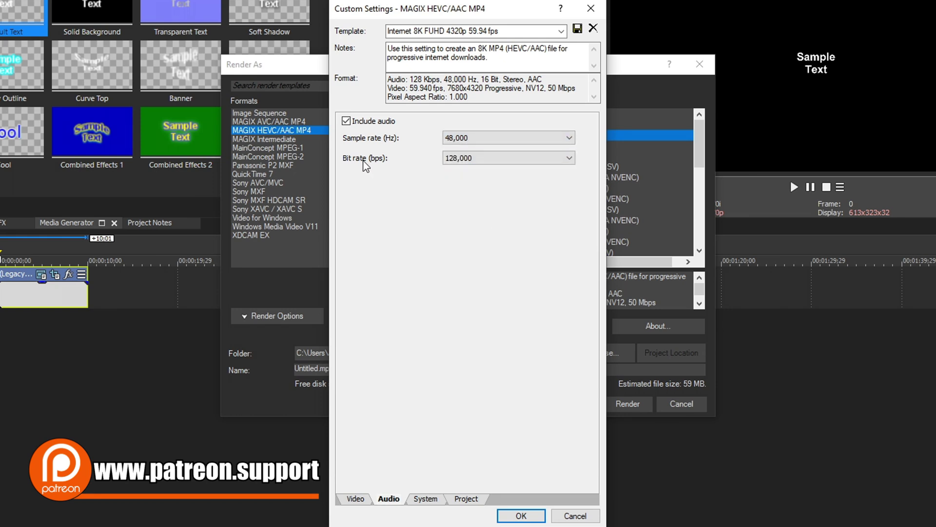
pyautogui.click(497, 161)
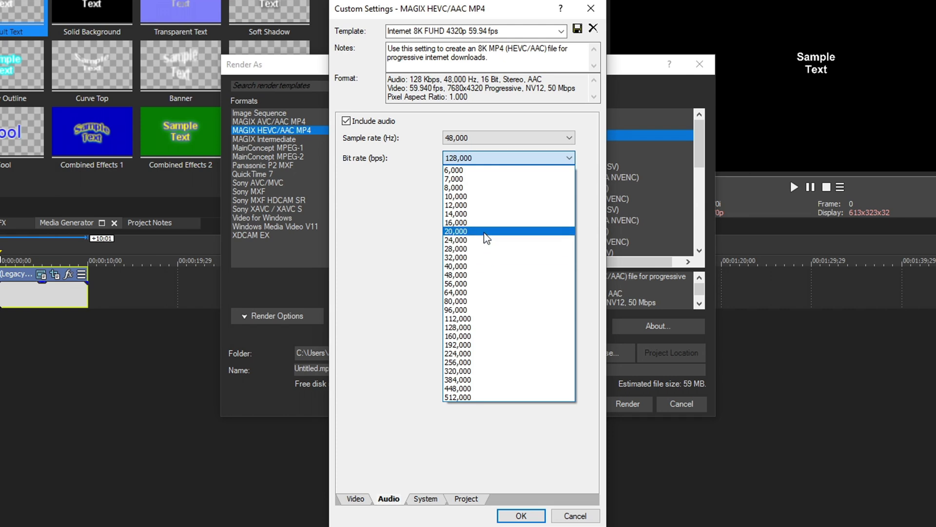
pyautogui.click(476, 371)
# Set video rendering quality to Best, keeping stereoscopic 3D mode at Use Project Settings
pyautogui.click(425, 499)
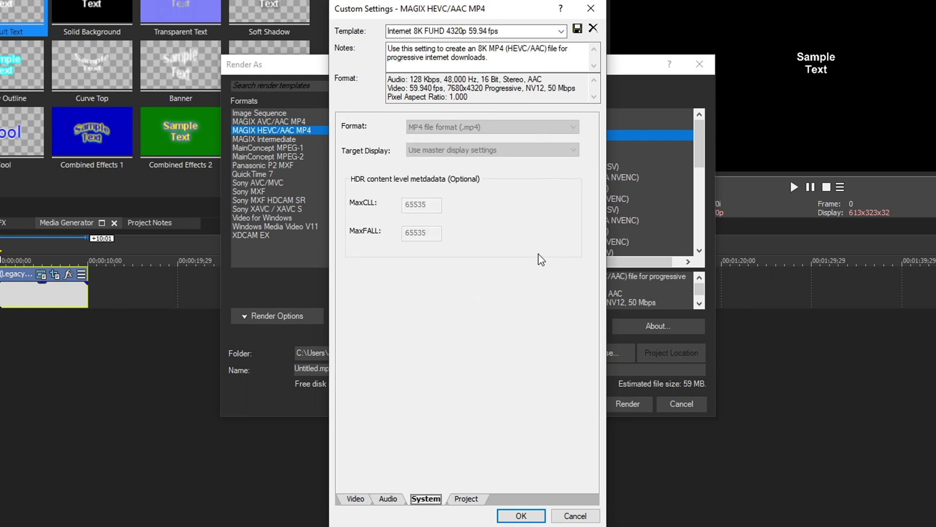
pyautogui.click(466, 498)
pyautogui.click(488, 127)
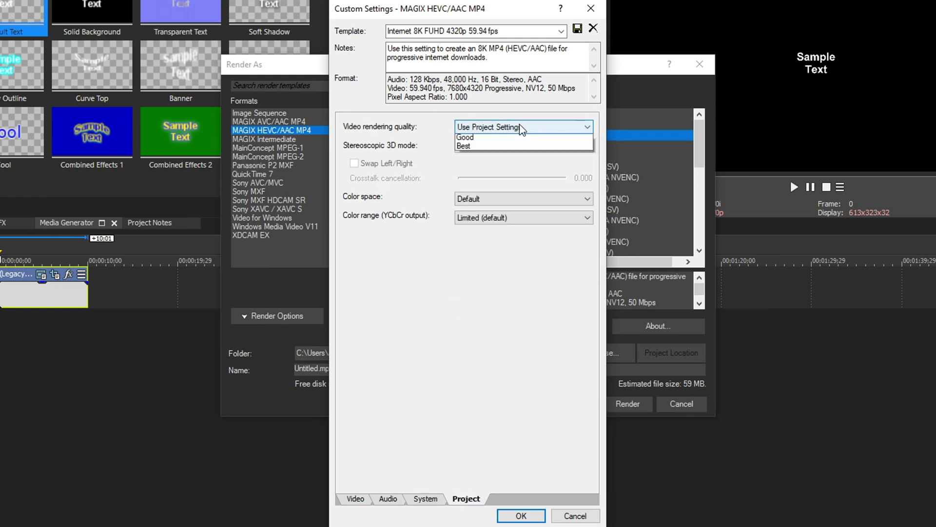
pyautogui.click(487, 174)
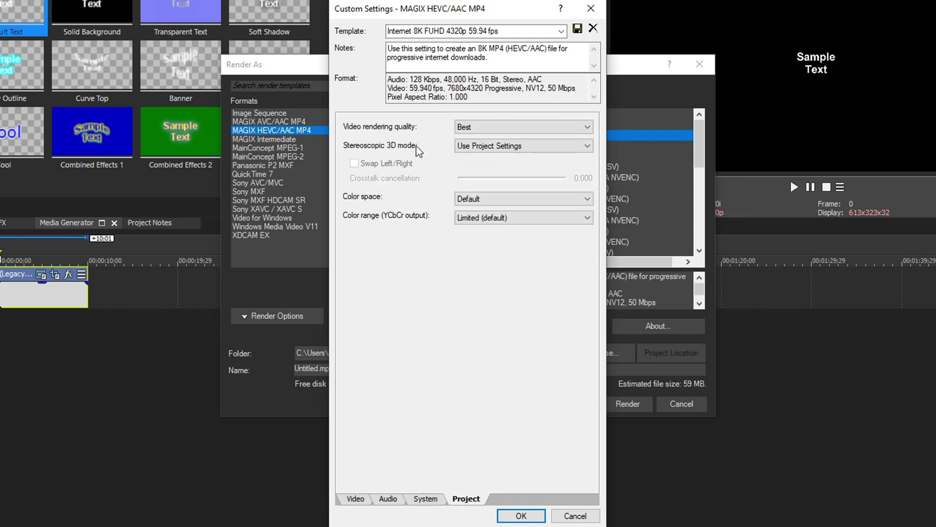
pyautogui.click(510, 149)
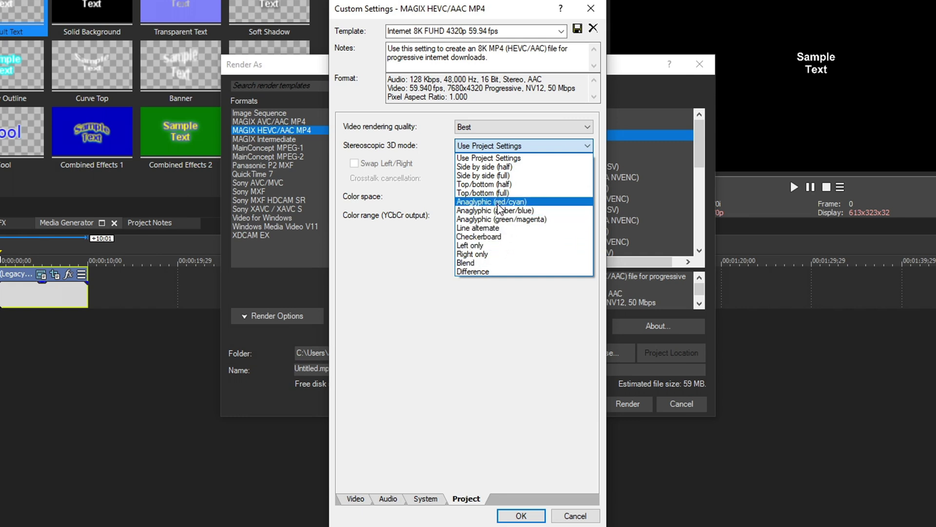
pyautogui.click(541, 160)
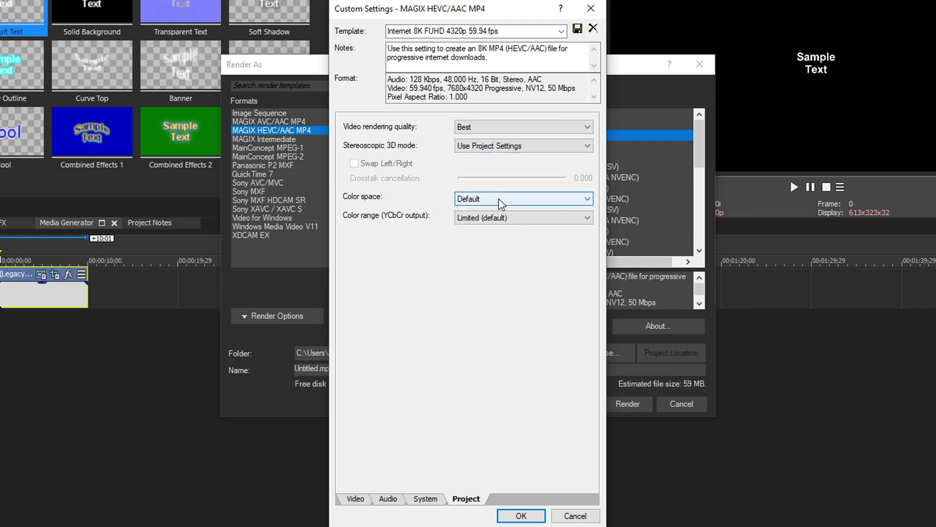
# Choose Rec.709 as the colour space and keep colour range at Limited (default)
pyautogui.click(501, 200)
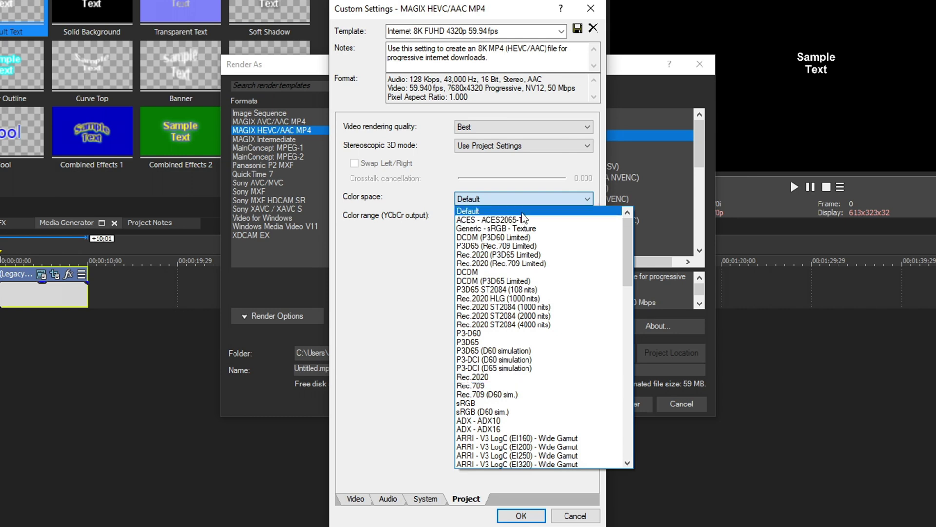
pyautogui.click(502, 391)
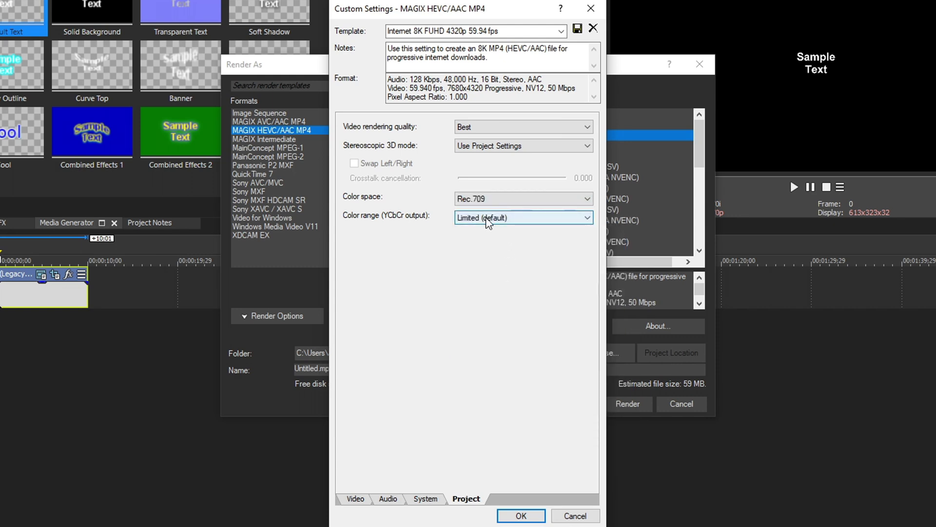
pyautogui.click(489, 220)
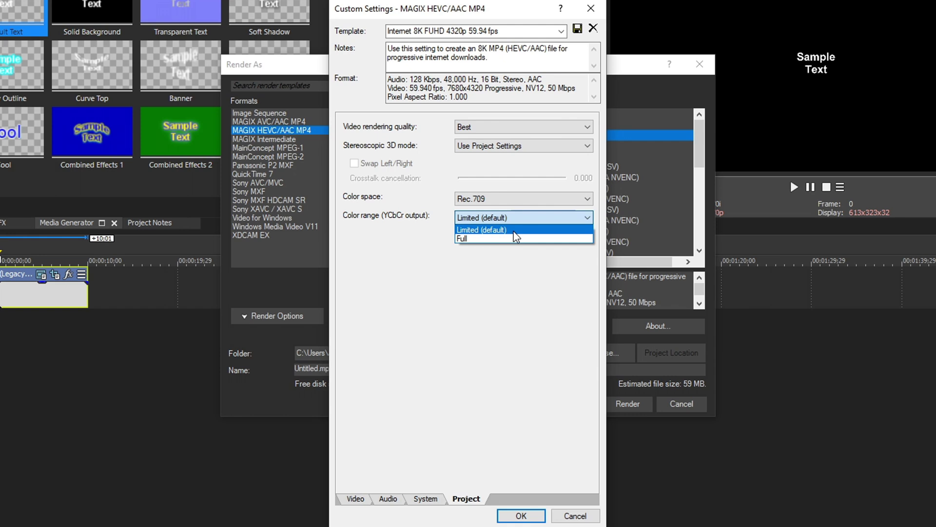
pyautogui.click(513, 230)
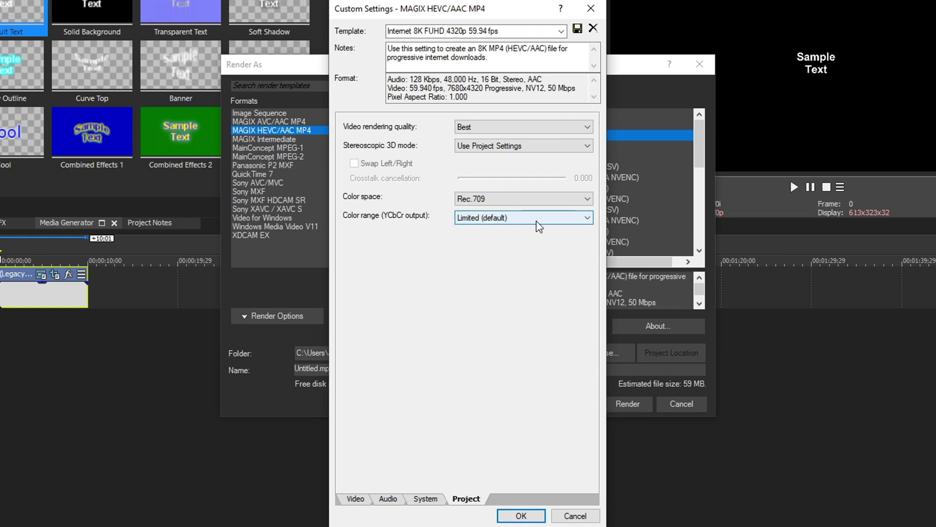
# Name the template '8K SyF', save it, and return to the Render As templates
pyautogui.tripleClick(468, 30)
pyautogui.write('8K')
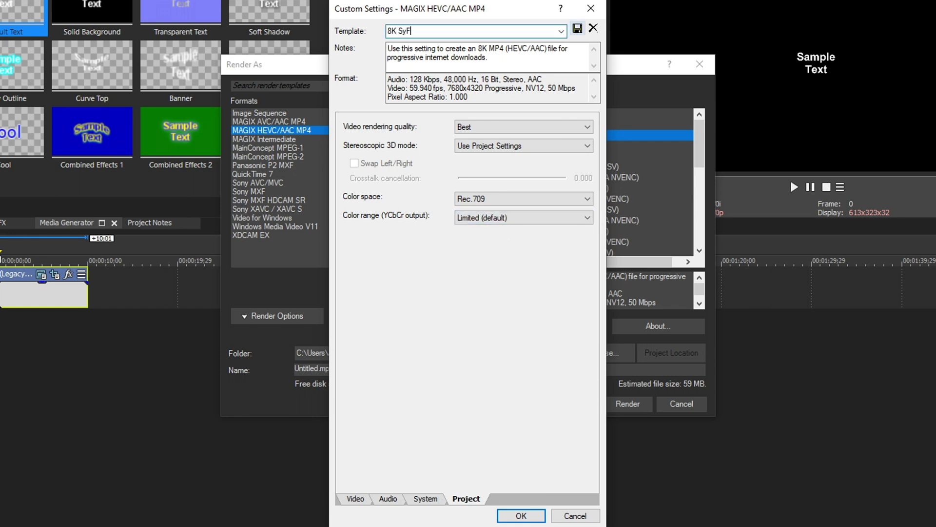
pyautogui.write(' SyF')
pyautogui.click(578, 28)
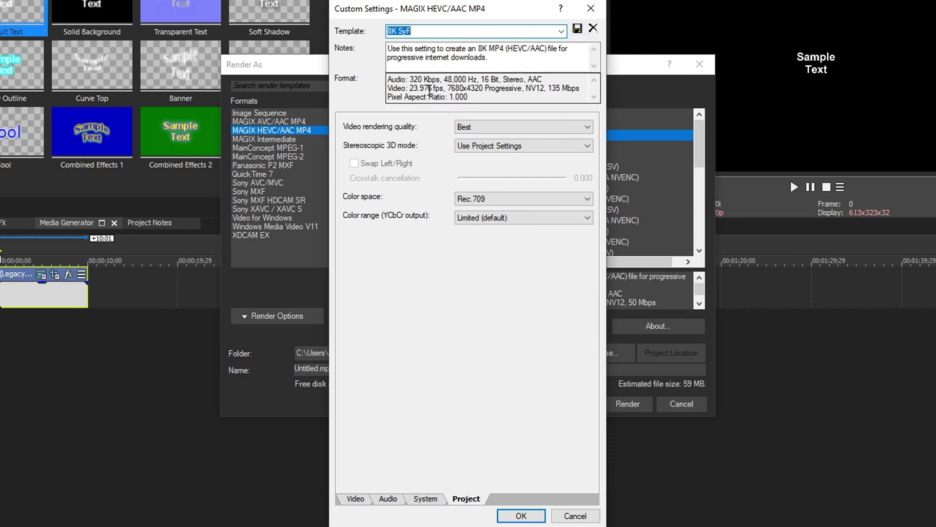
pyautogui.click(521, 515)
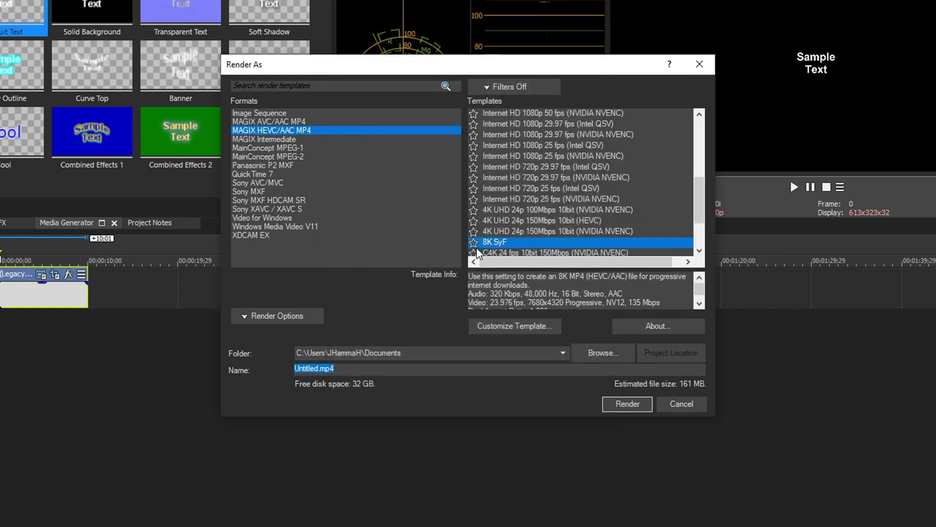
# Star the 8K SyF render template as a favourite in the Render As list
pyautogui.click(473, 243)
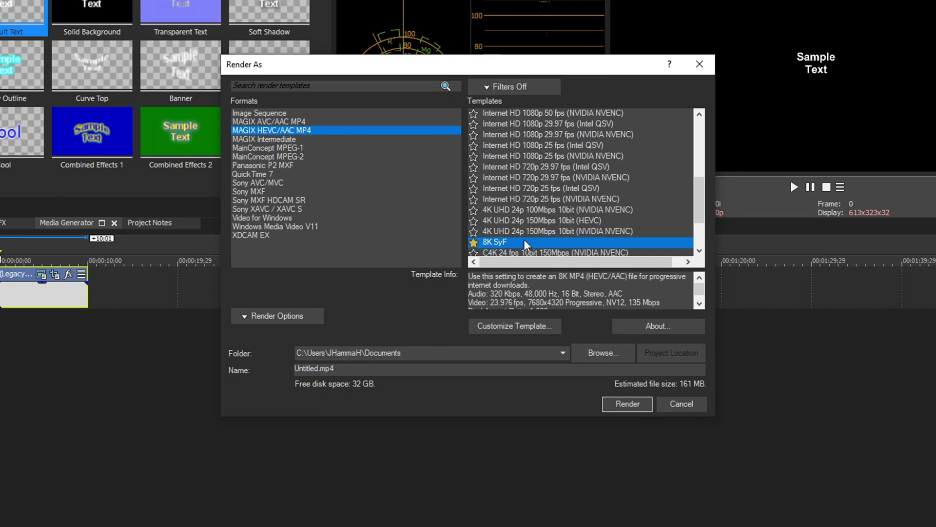